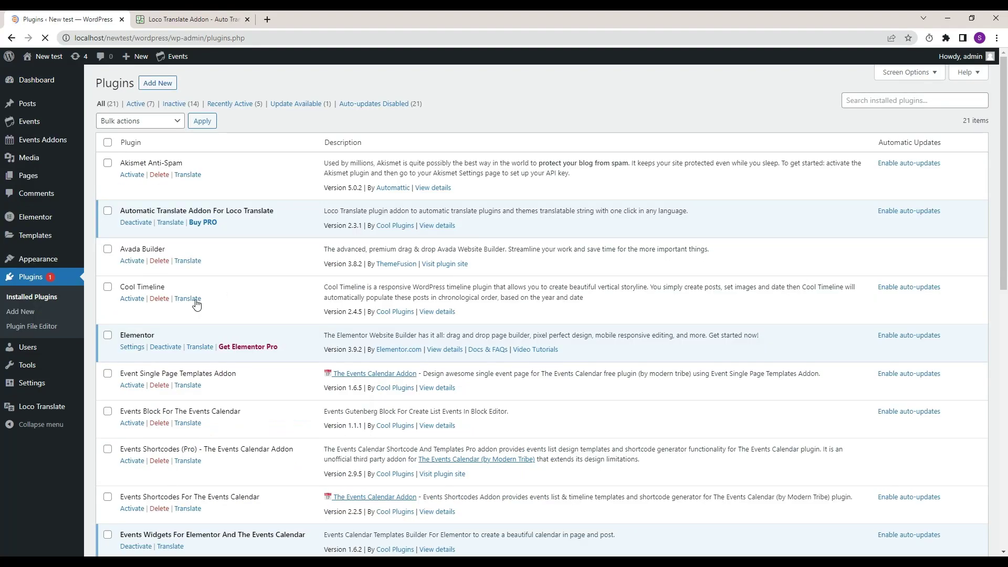
Upload and install the plugin file loco-auto-translator-pro.zip, activate it, and check the installed plugins list.
scroll(224, 220, "down", 7)
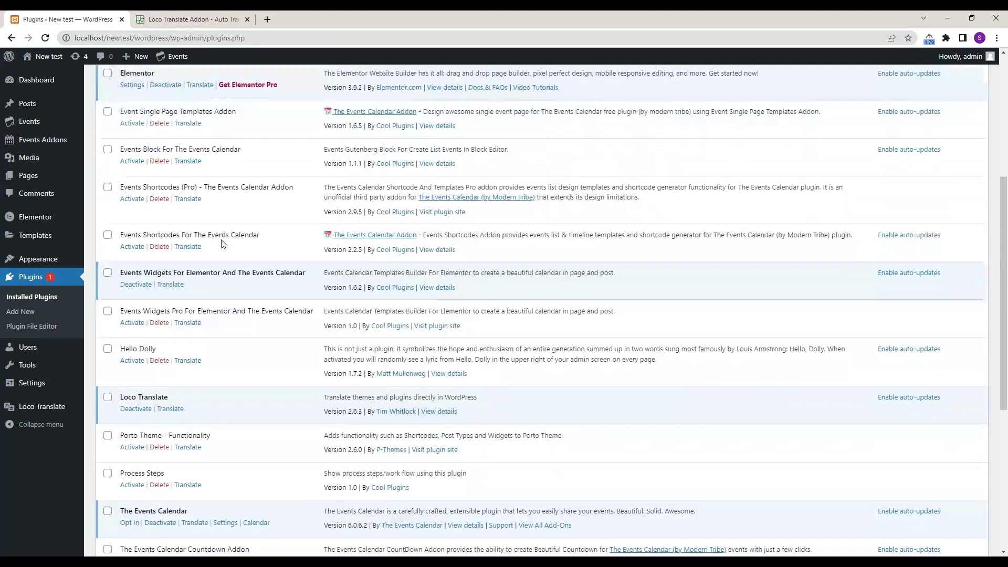
scroll(220, 282, "up", 4)
scroll(219, 282, "up", 3)
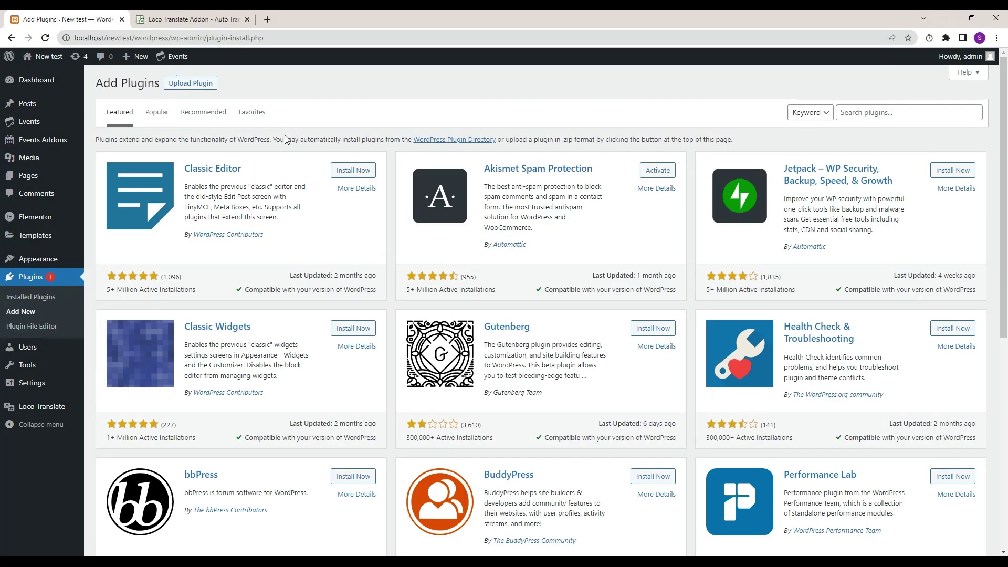
left_click(190, 84)
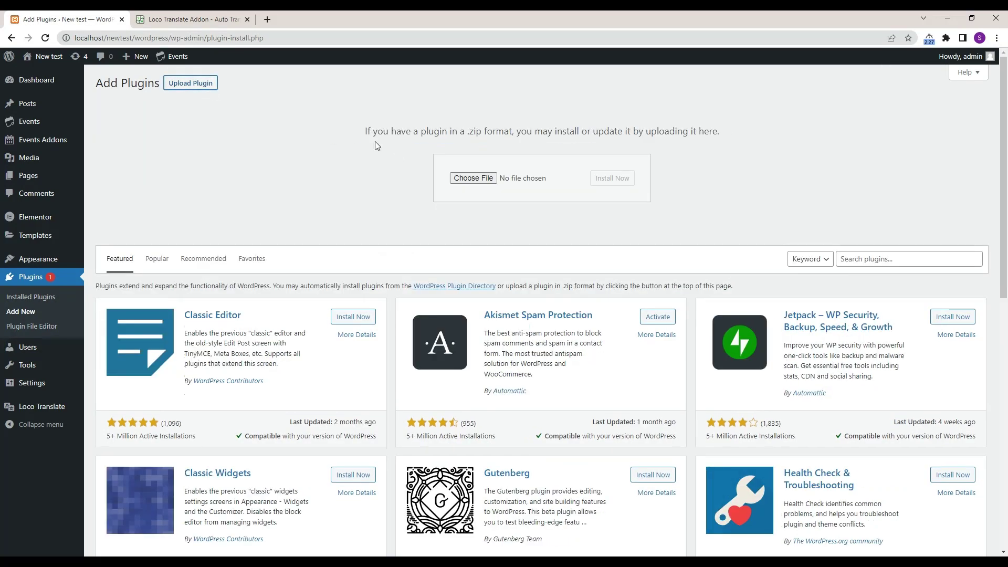
left_click(485, 177)
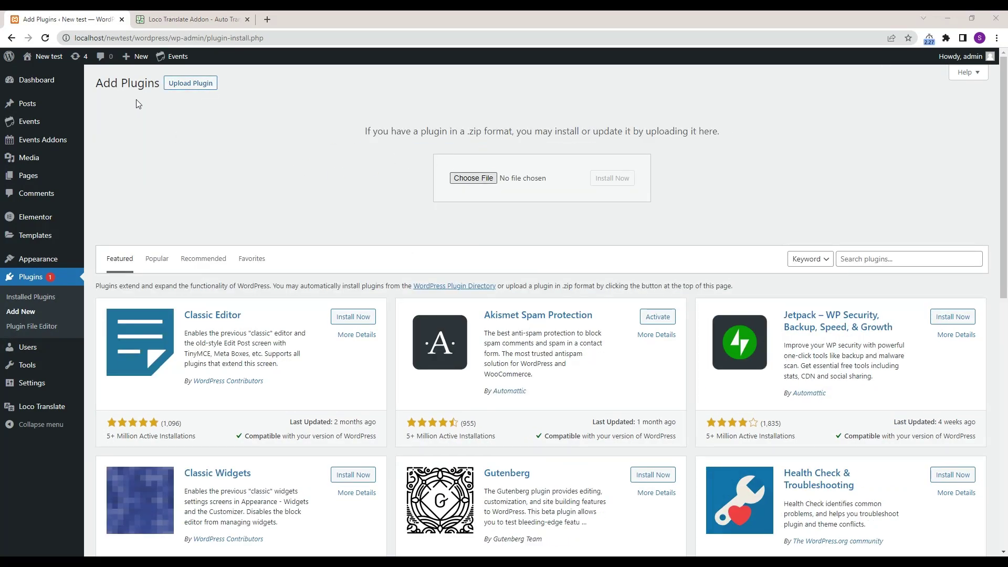
left_click(609, 181)
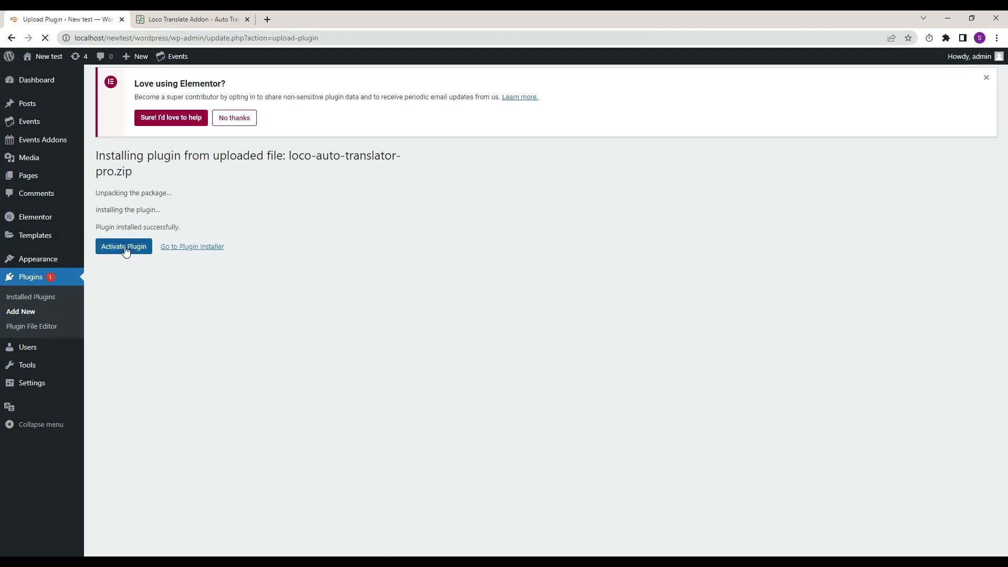
left_click(124, 249)
scroll(220, 289, "down", 4)
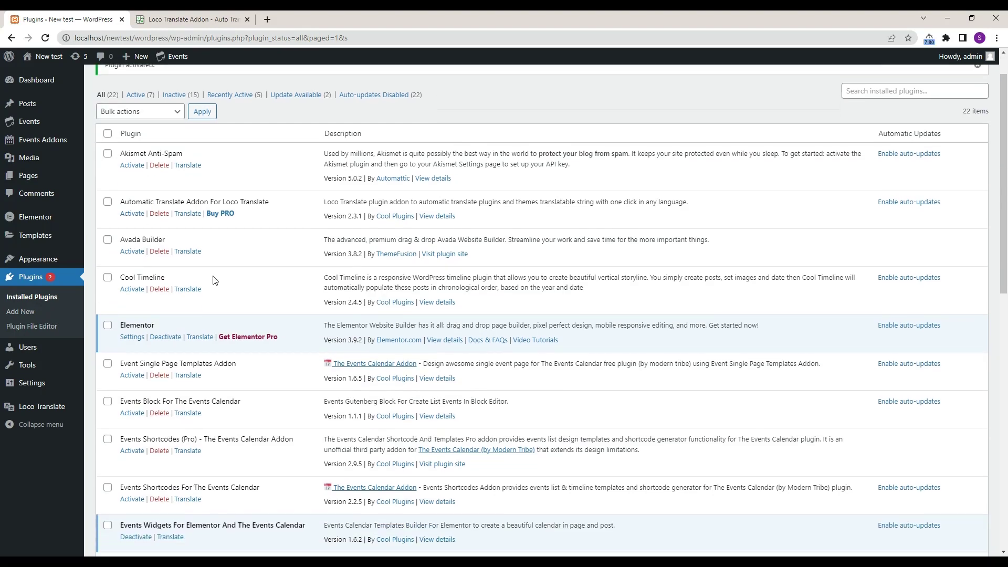
scroll(213, 283, "down", 3)
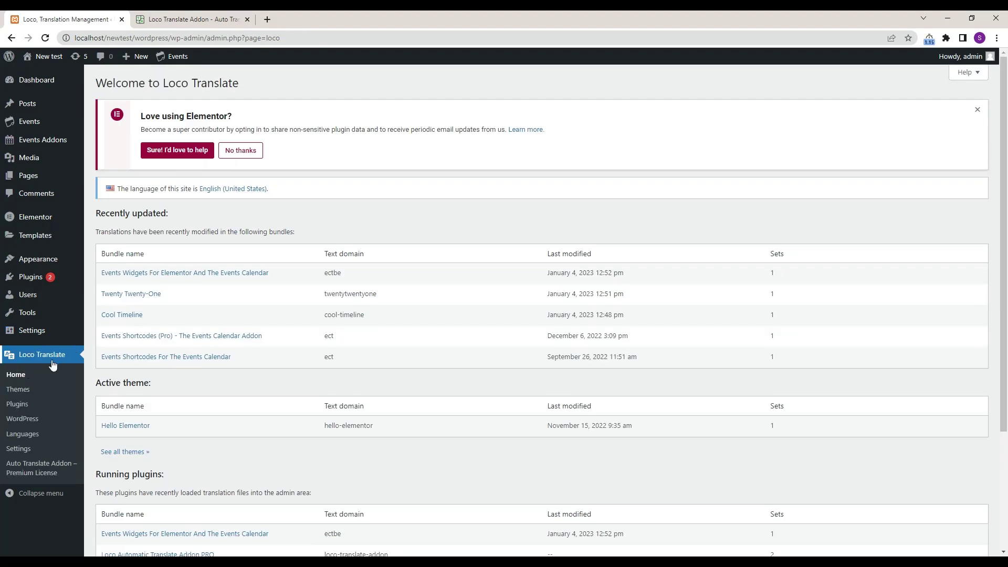
Start a new Hindi translation for the Events Widgets For Elementor And The Events Calendar plugin in Loco Translate.
scroll(53, 364, "down", 2)
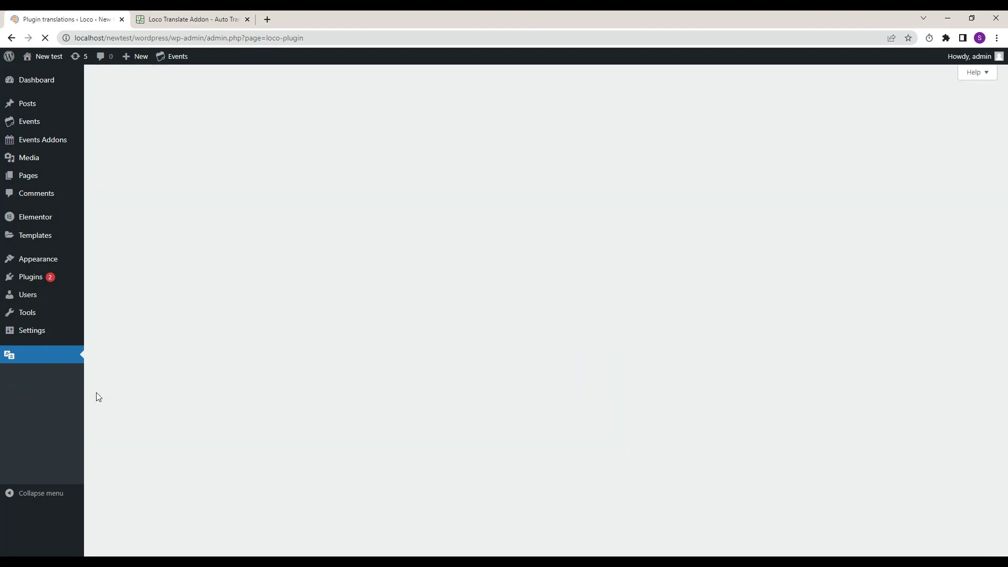
scroll(196, 286, "down", 2)
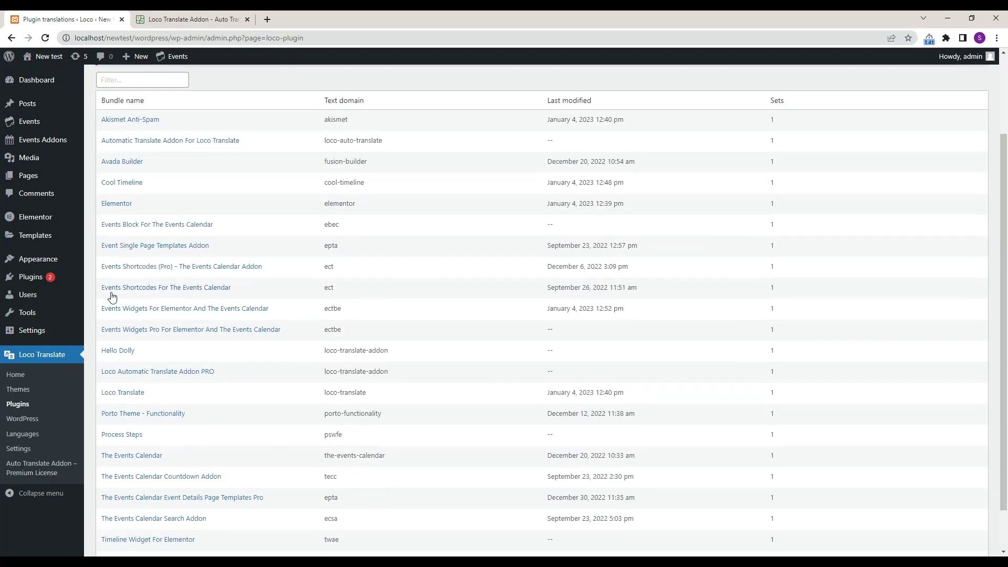
left_click(137, 308)
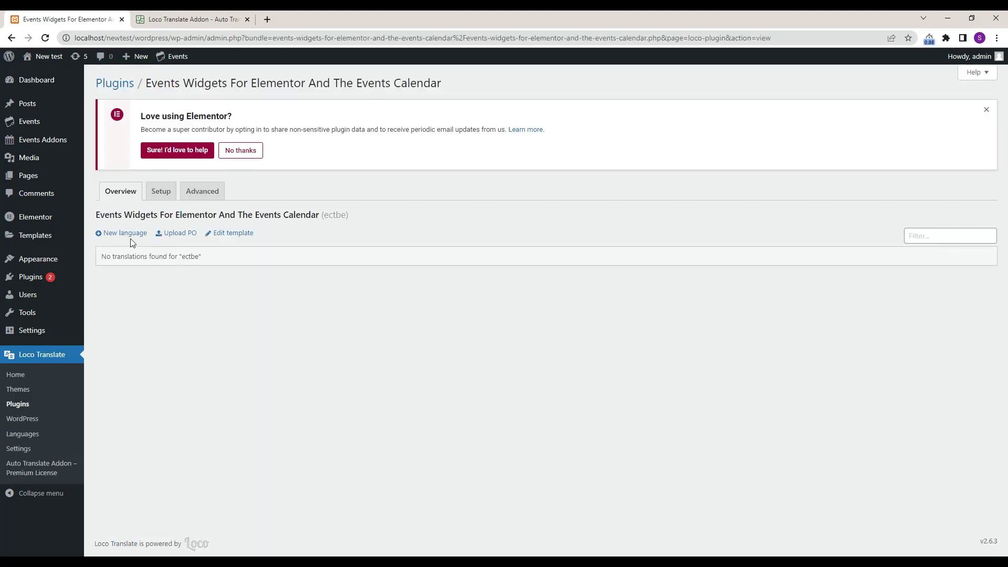
left_click(132, 236)
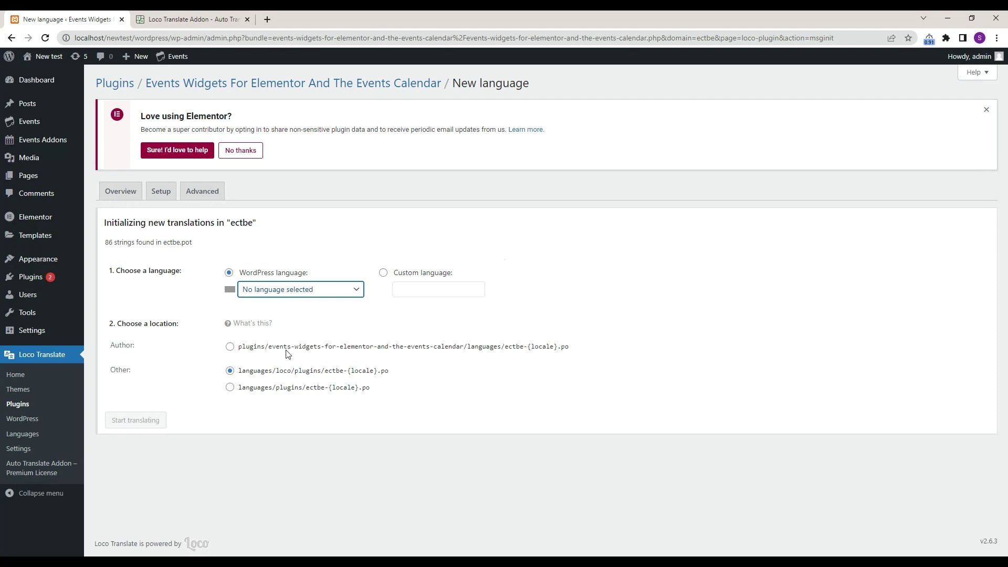
type("hindi")
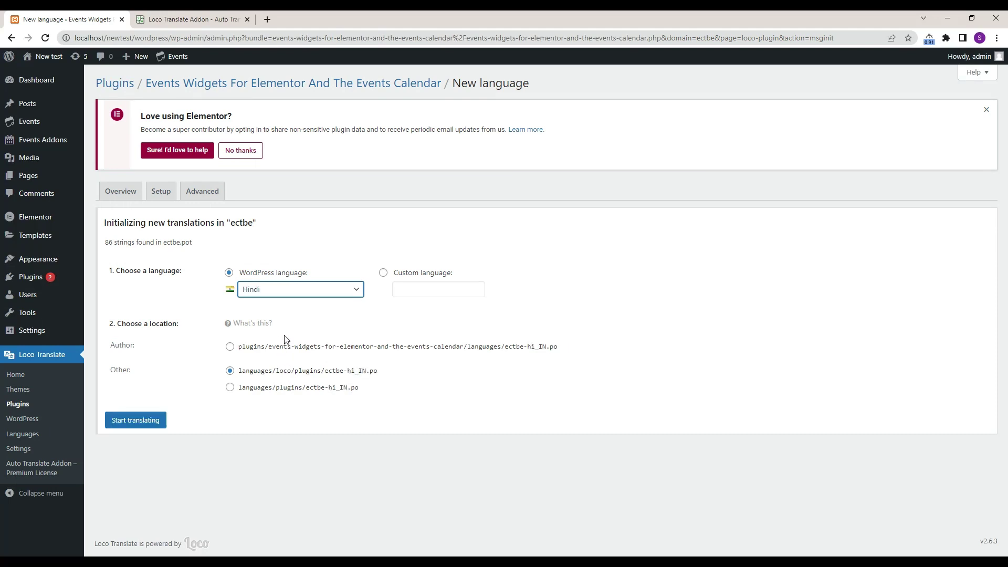
left_click(152, 420)
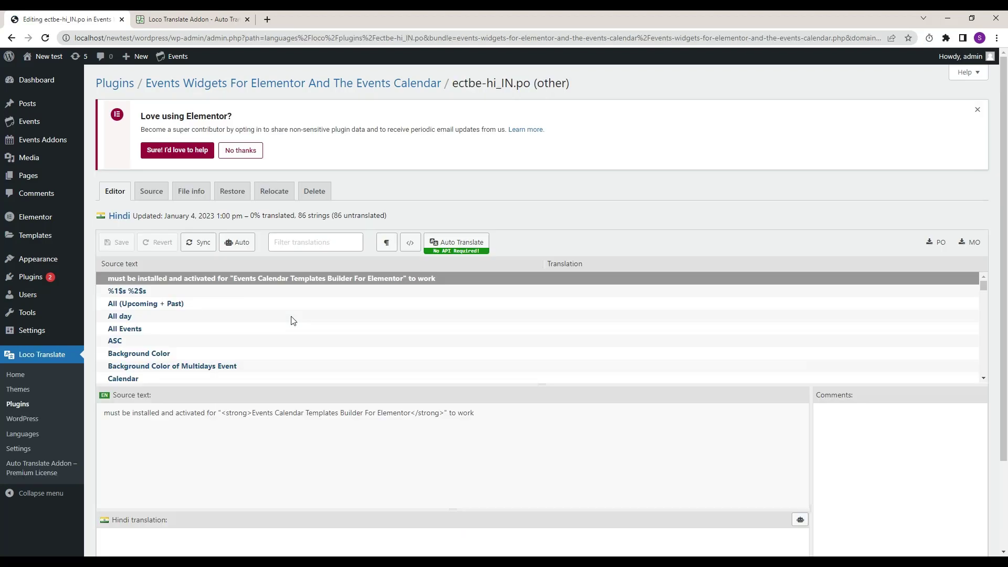
Auto-translate the plugin strings into Hindi with Google Translate and merge the translations into the editor.
left_click(438, 245)
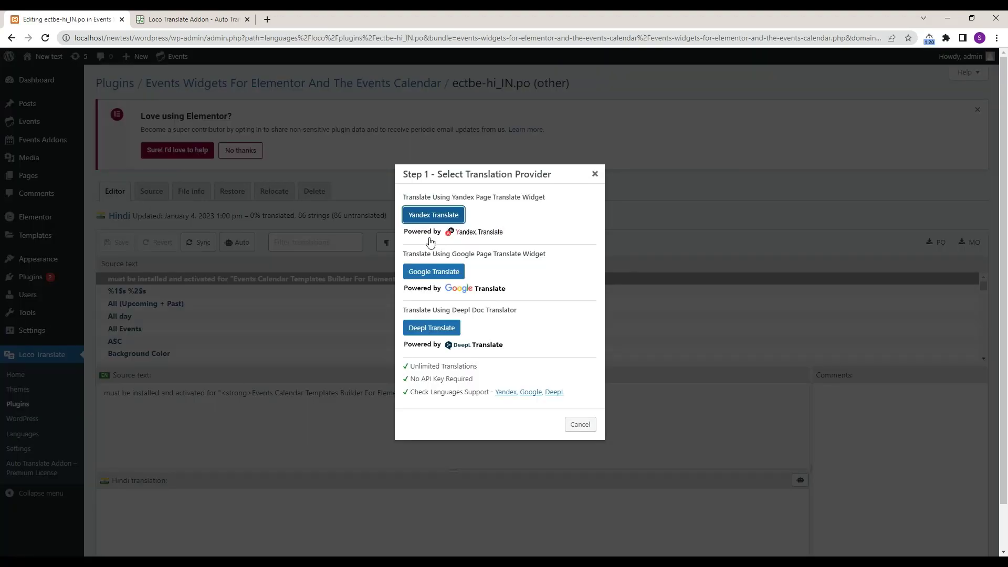
left_click(432, 273)
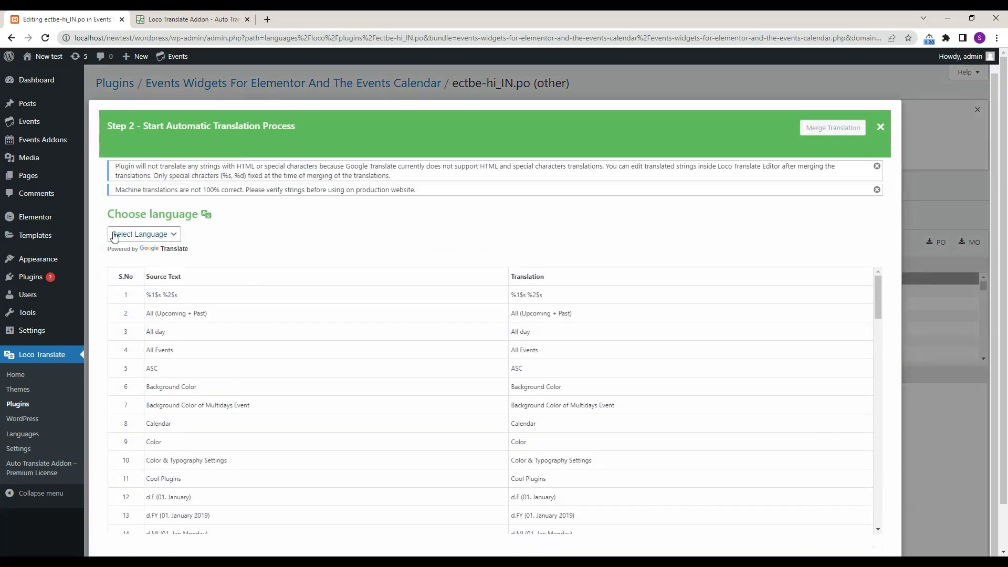
left_click(156, 234)
left_click(146, 259)
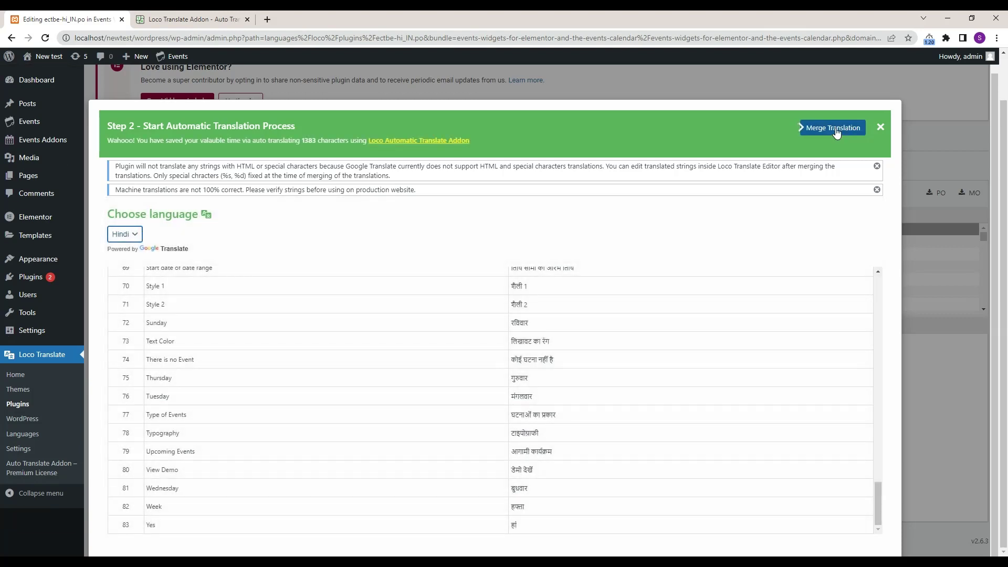
left_click(831, 130)
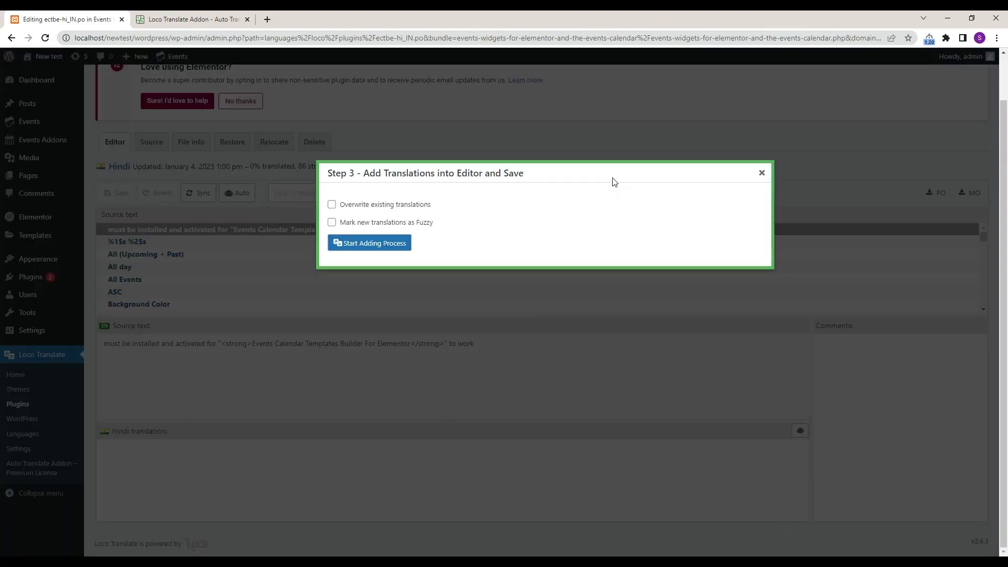
left_click(362, 243)
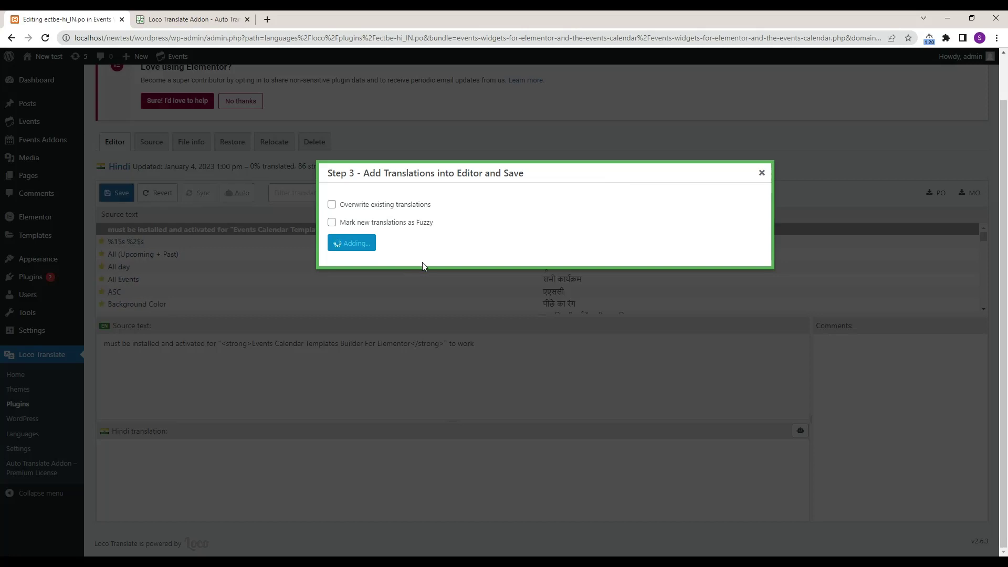
Review the merged Hindi translations in the string list and save the translation file.
scroll(546, 288, "down", 10)
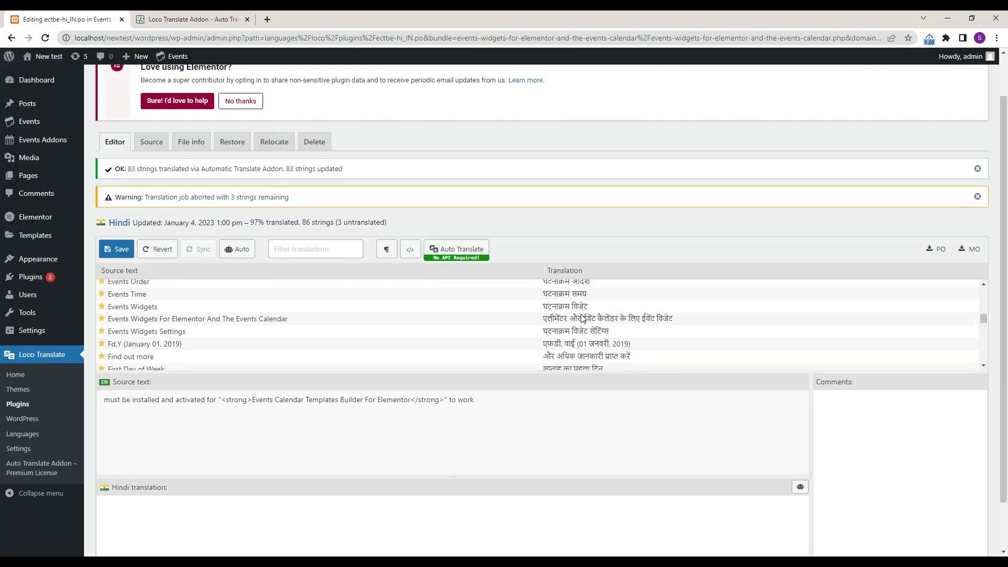
scroll(582, 319, "down", 3)
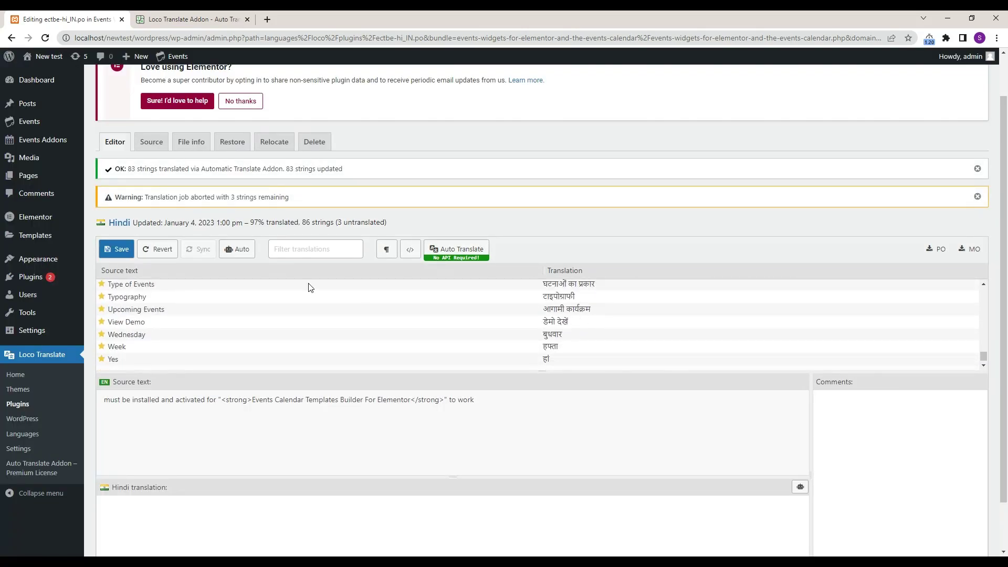
left_click(118, 249)
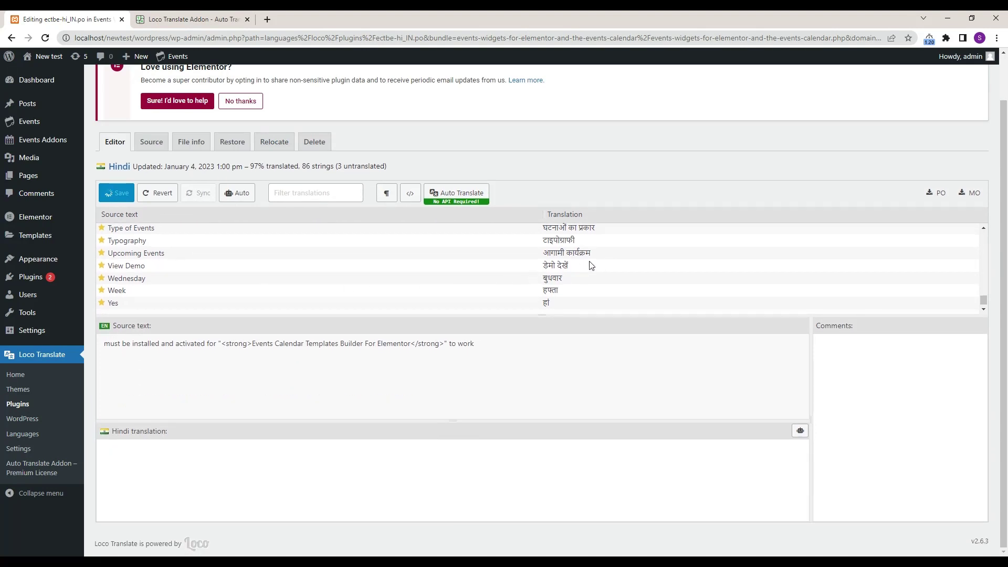
scroll(352, 266, "up", 10)
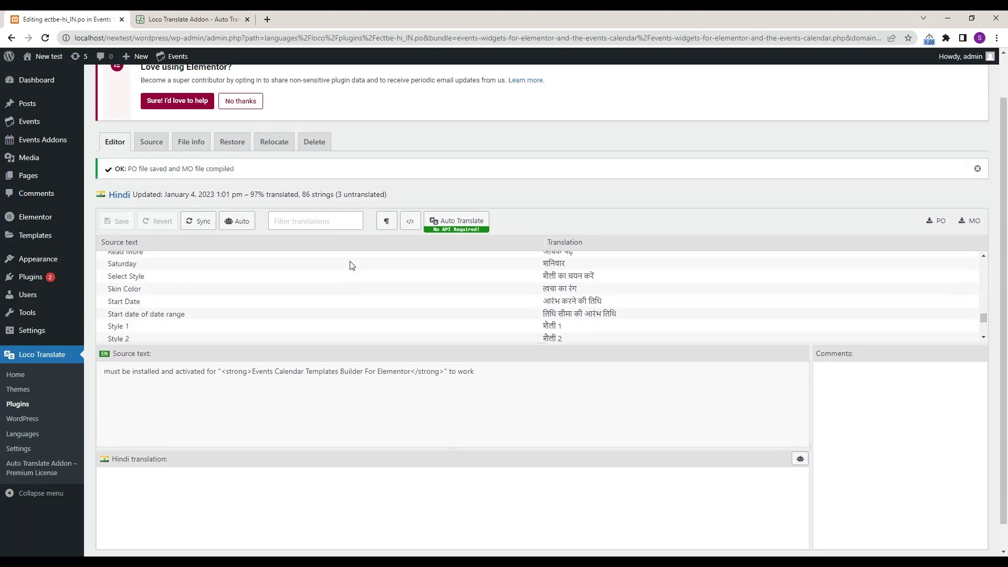
scroll(276, 132, "up", 2)
Return to the Events Widgets bundle overview and start a new German translation.
left_click(247, 80)
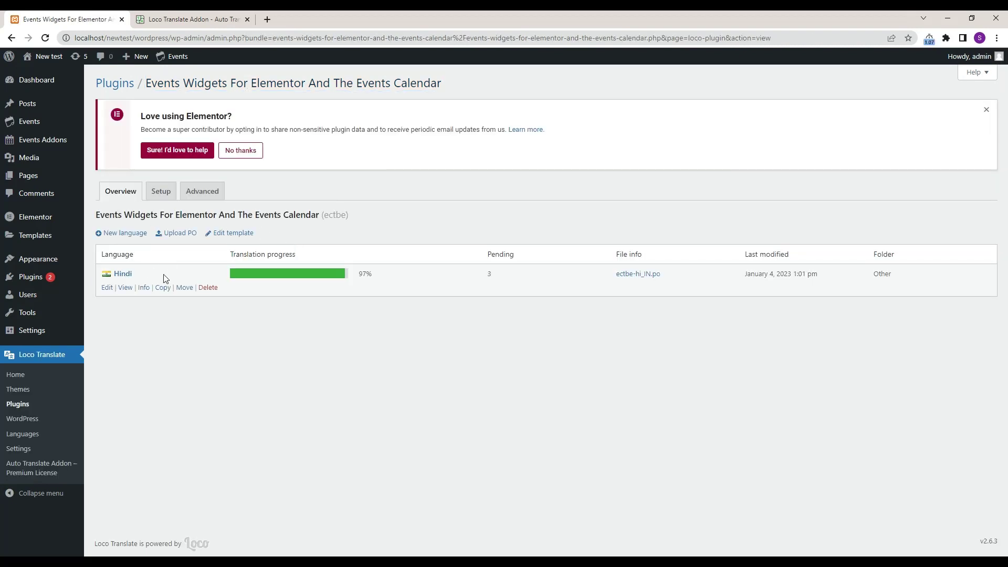
left_click(135, 236)
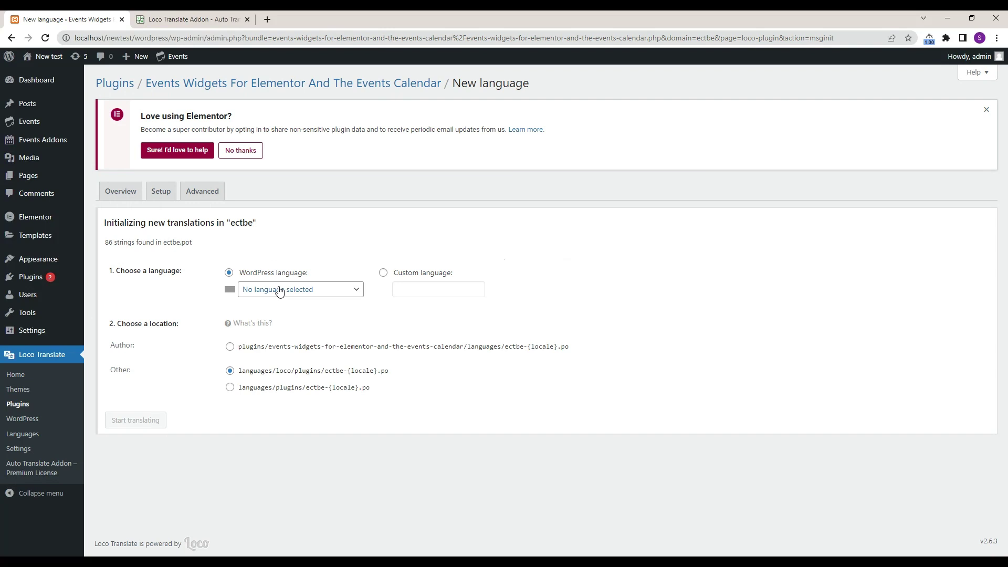
left_click(280, 291)
left_click(301, 337)
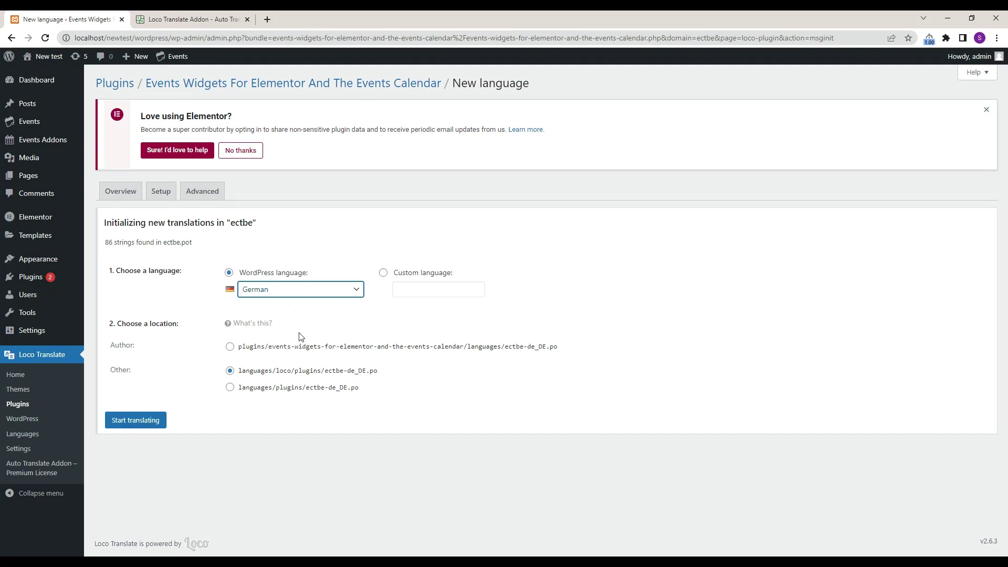
left_click(158, 420)
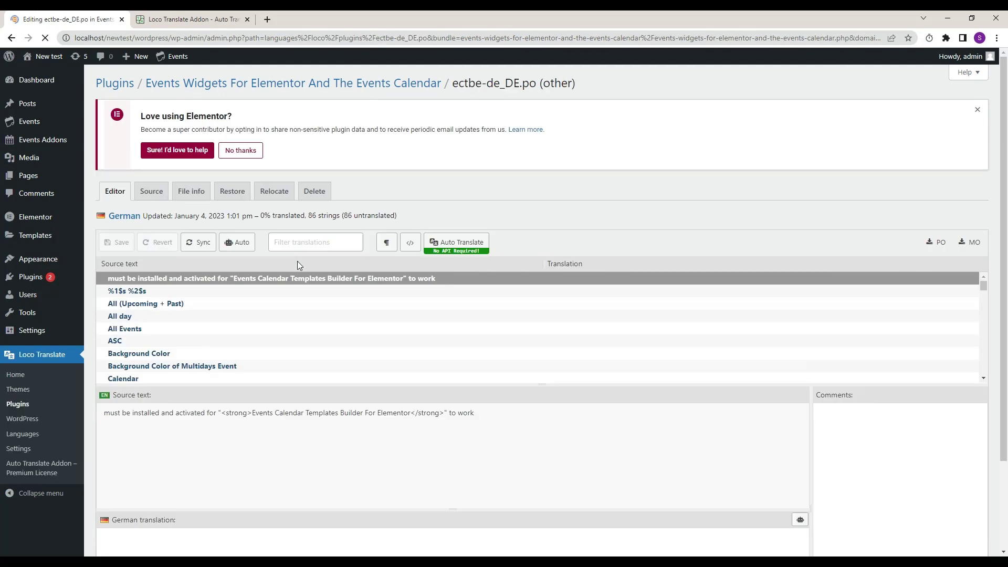
Choose DeepL as the auto-translation provider for the German strings and download the translatable docx file.
left_click(461, 243)
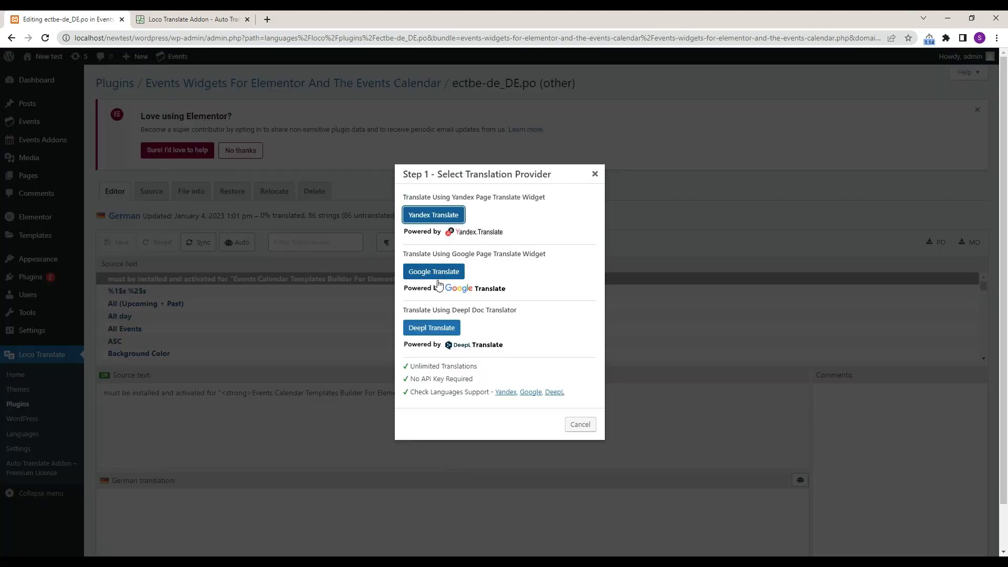
left_click(430, 331)
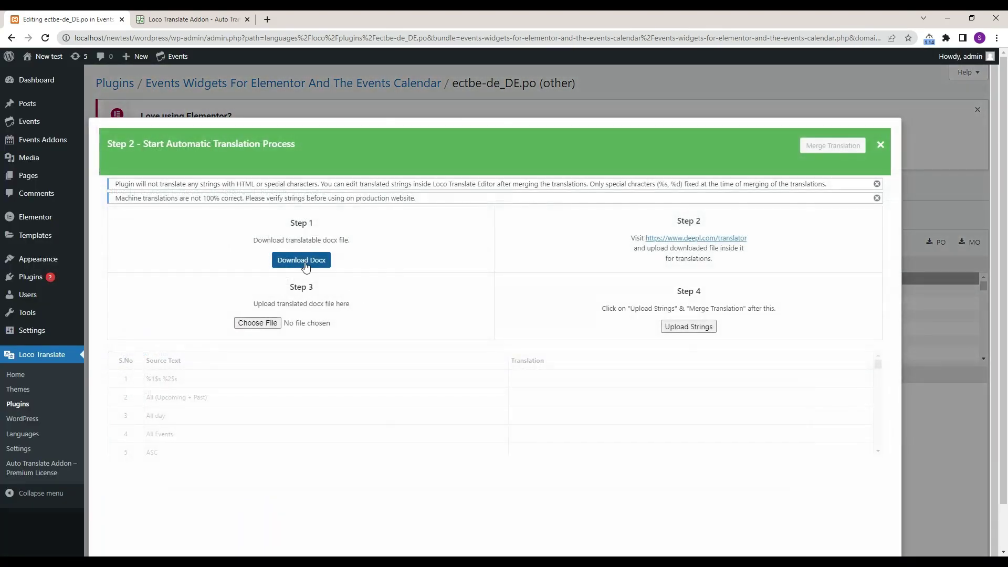
left_click(301, 263)
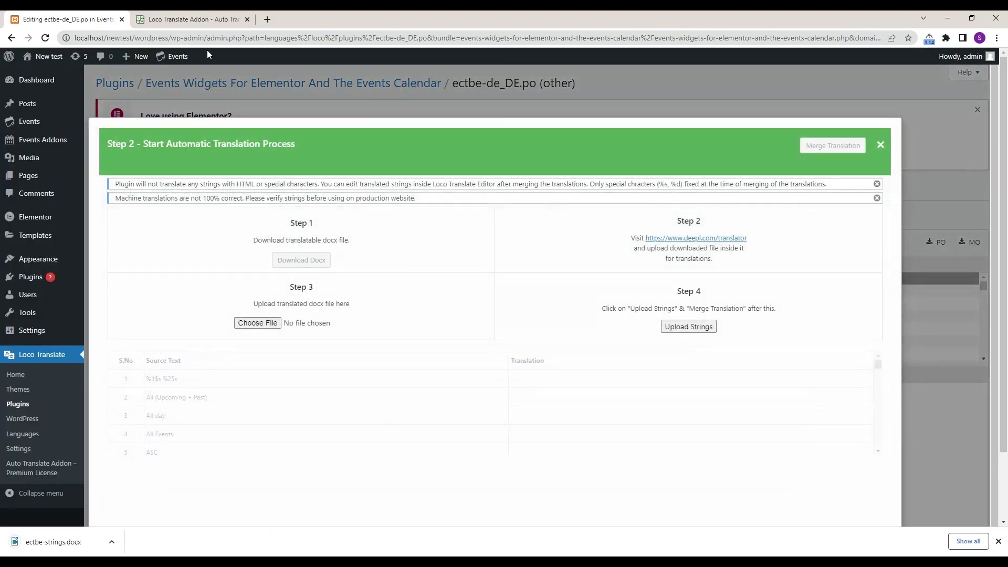
Open DeepL's file translator in a new browser tab and upload the downloaded ectbe-strings.docx.
left_click(194, 19)
left_click(267, 19)
type("de")
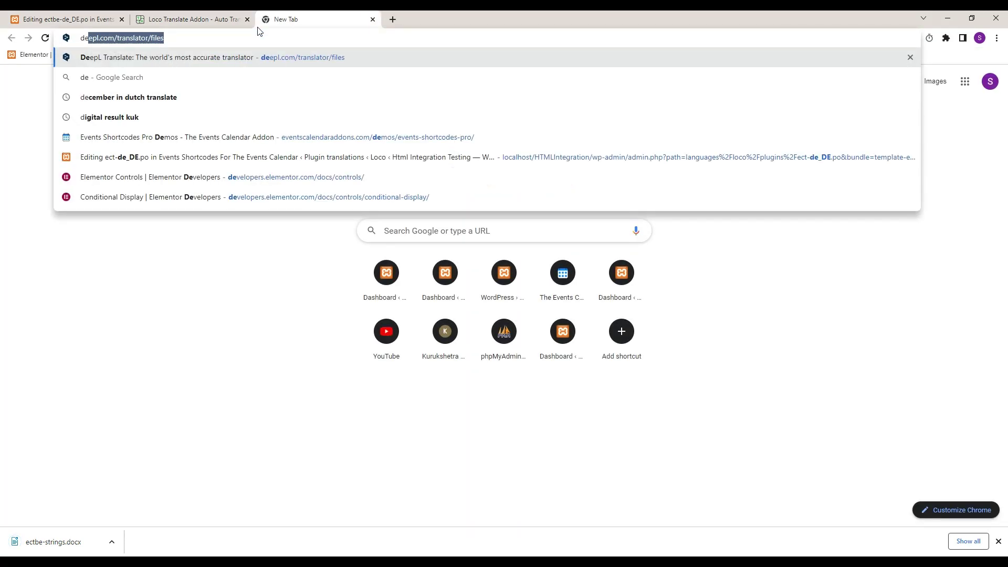
left_click(218, 59)
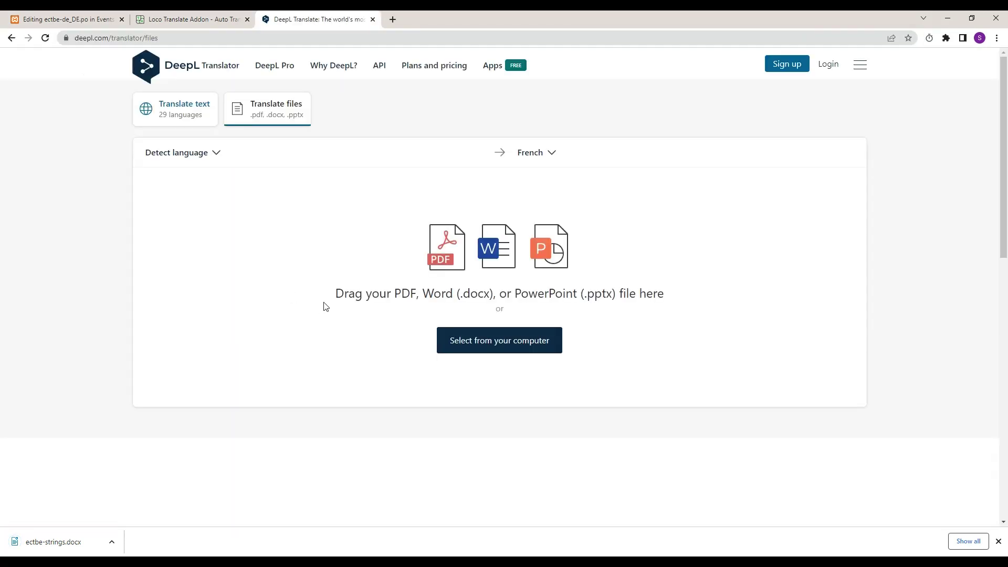
left_click_drag(63, 541, 371, 369)
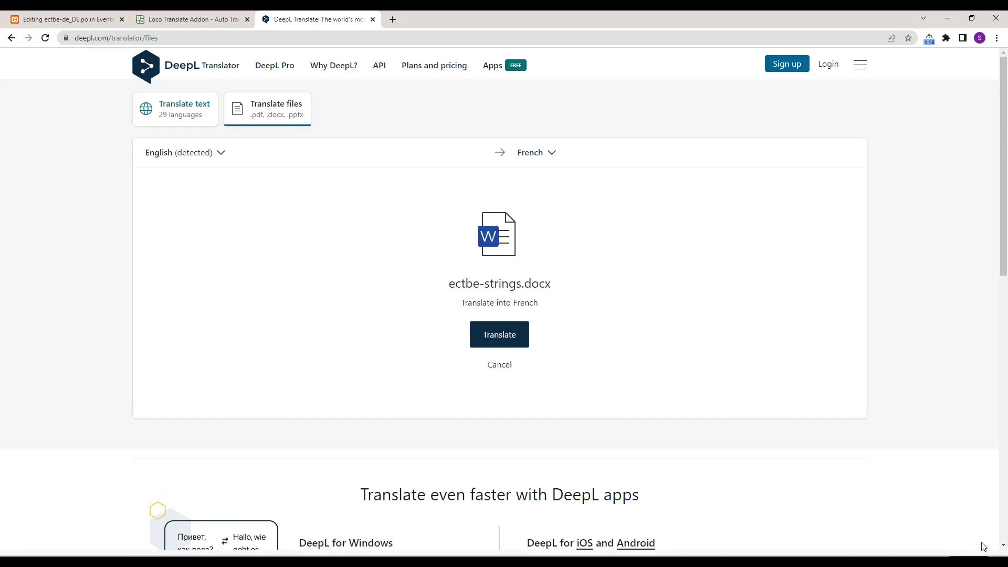
Translate the uploaded document into German with DeepL and return to the WordPress translation dialog.
left_click(551, 155)
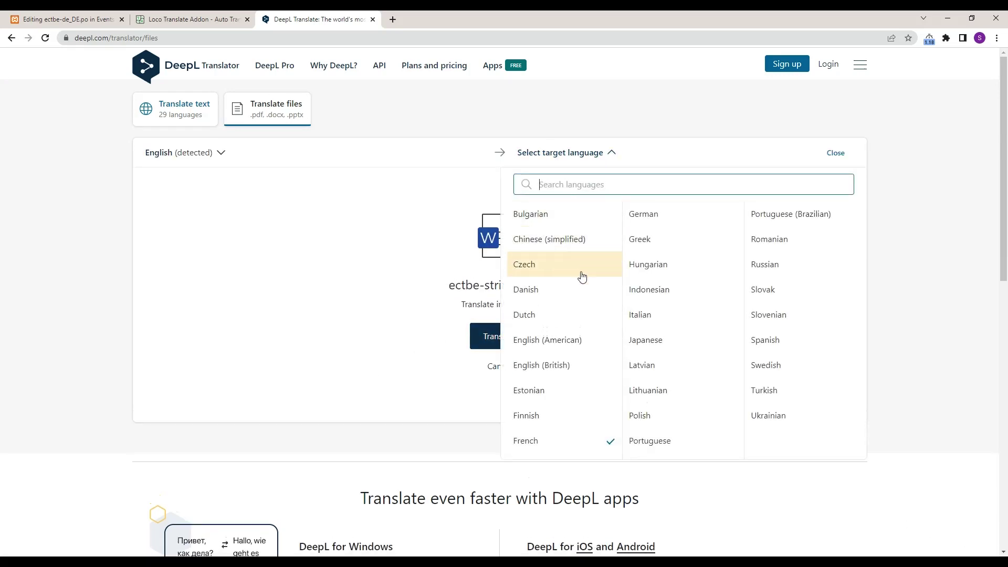
left_click(635, 212)
left_click(492, 341)
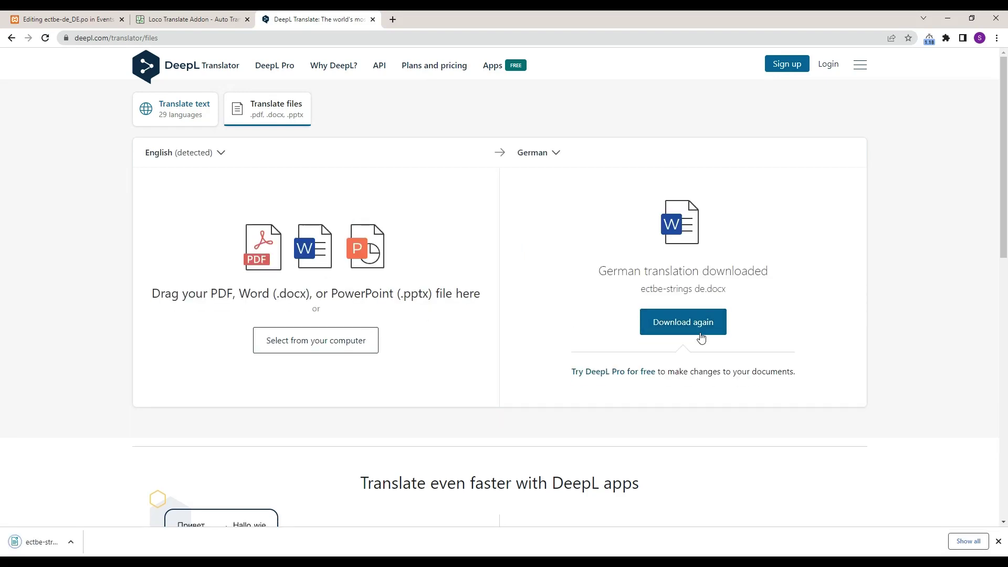
left_click(66, 19)
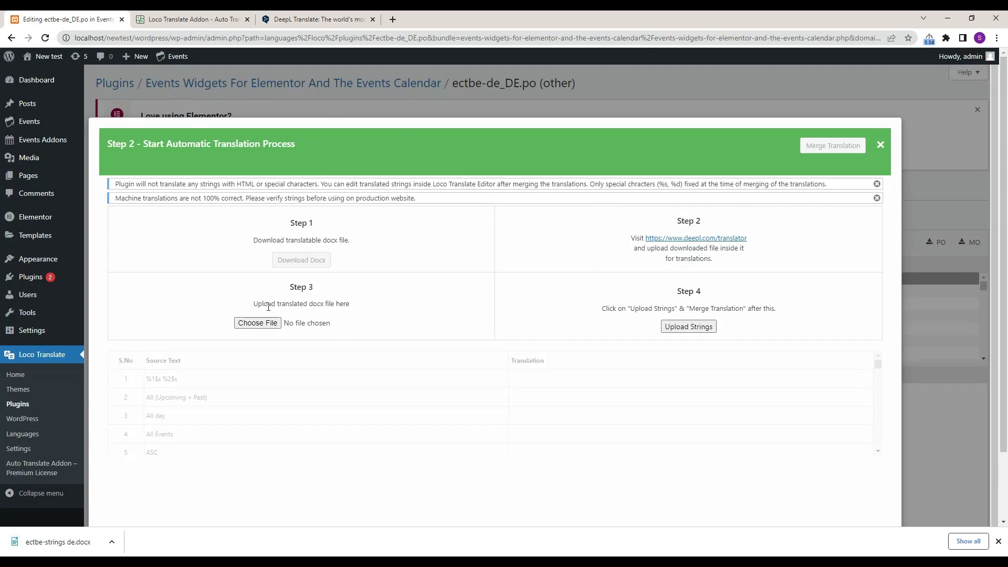
Upload the translated ectbe-strings de.docx, load its strings and merge the German translations into the editor.
left_click(257, 322)
double_click(156, 108)
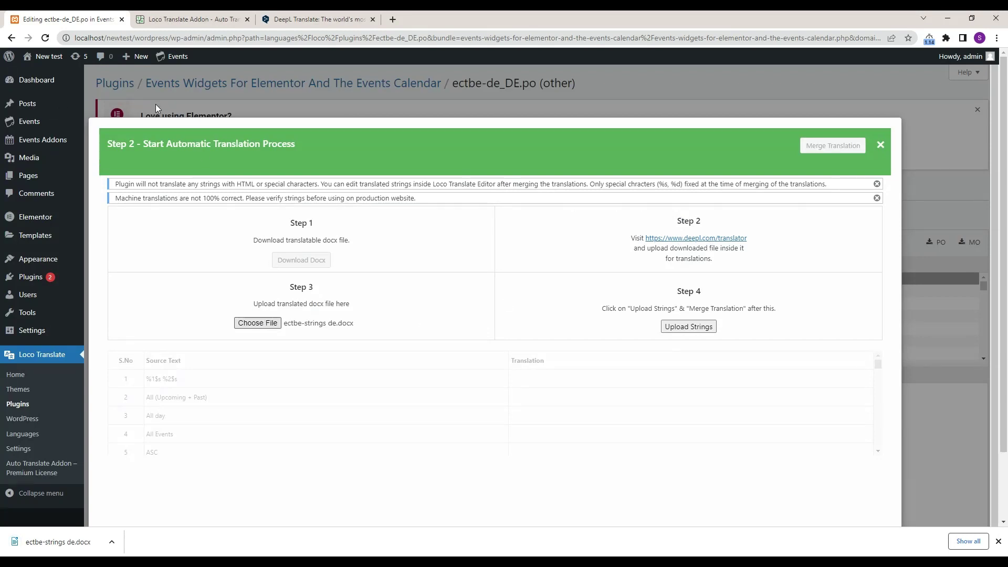
left_click(688, 327)
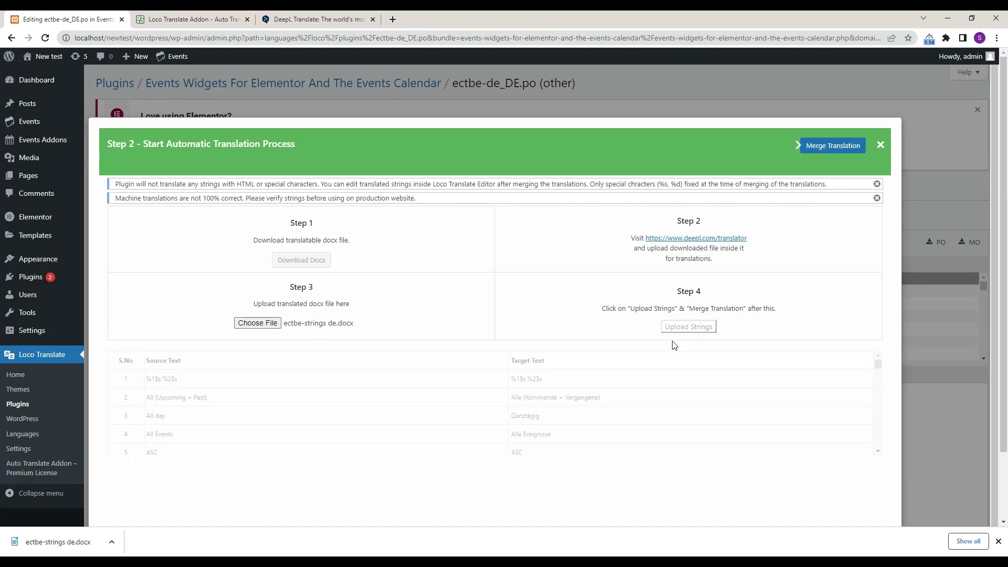
left_click(842, 146)
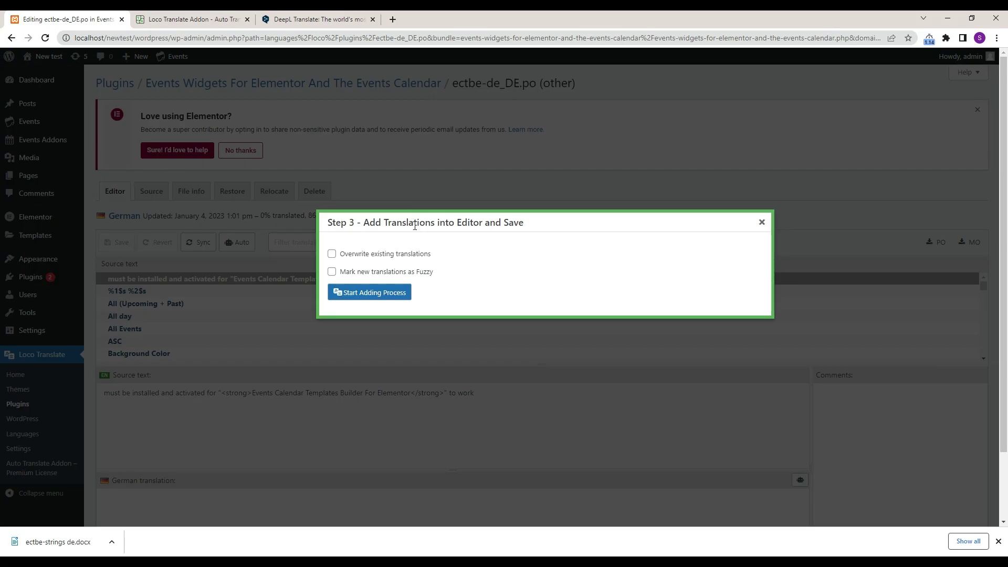
left_click(377, 297)
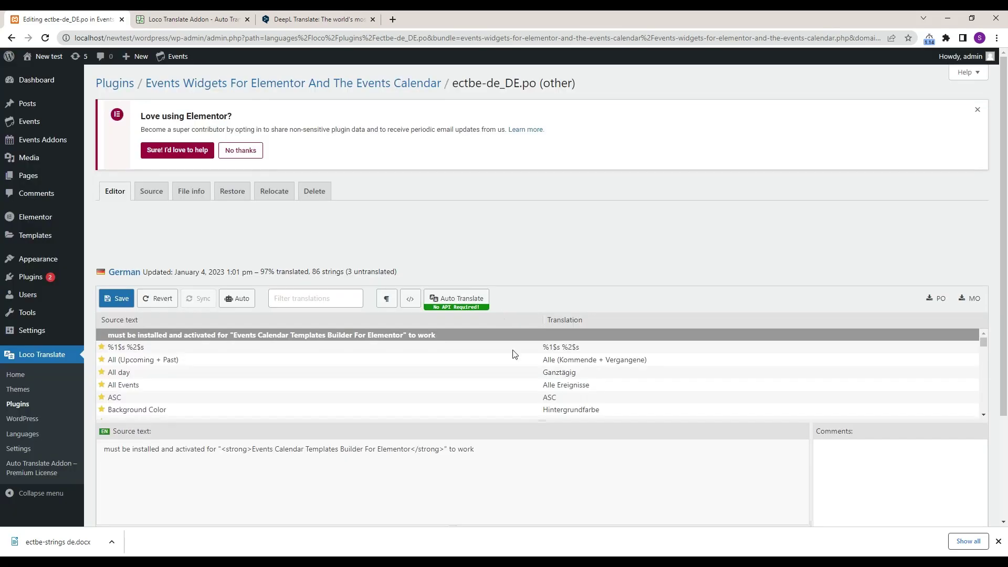
Look through the merged German strings, save the translation and return to the Events Widgets bundle overview.
scroll(597, 389, "down", 15)
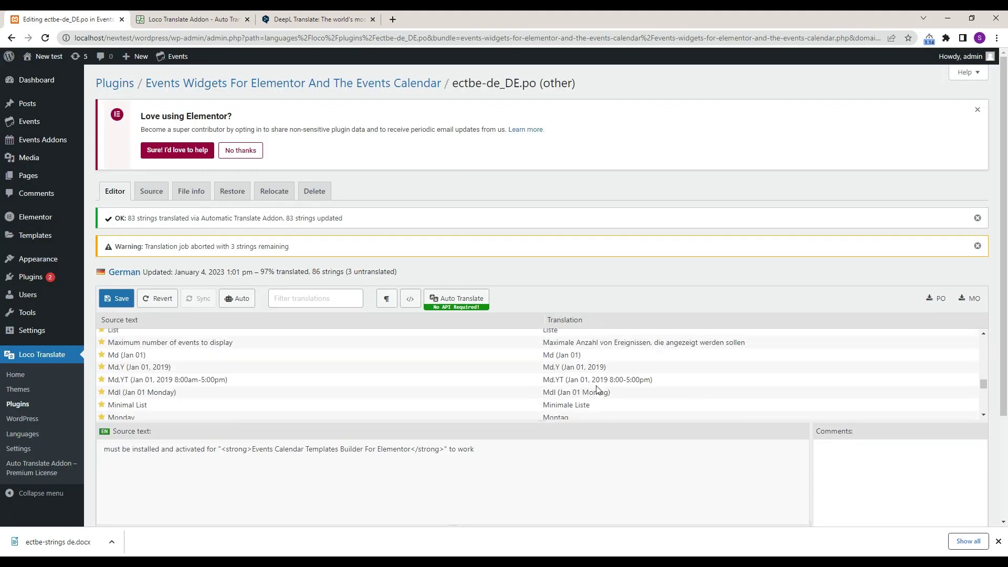
scroll(597, 389, "down", 3)
scroll(287, 362, "up", 2)
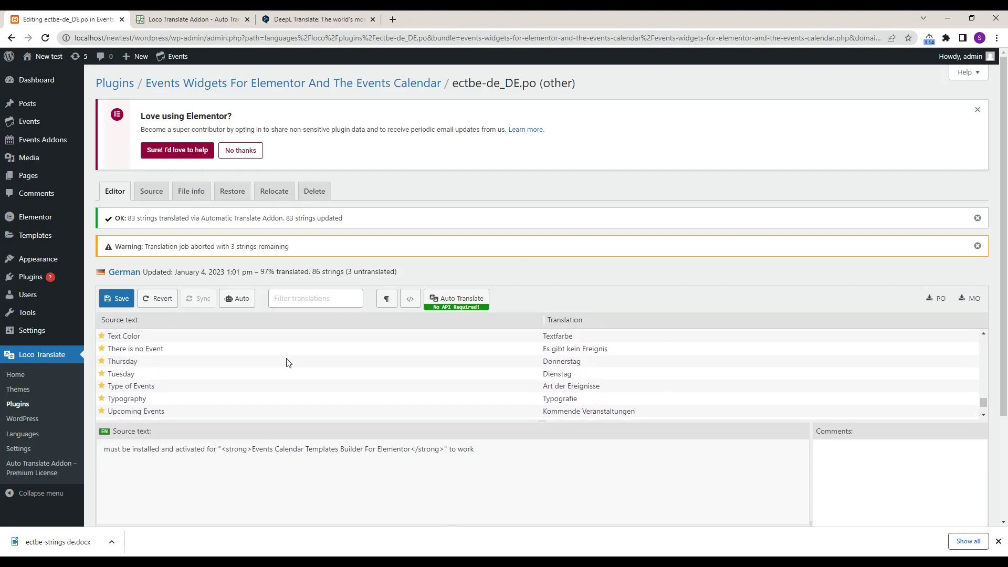
left_click(115, 299)
left_click(345, 84)
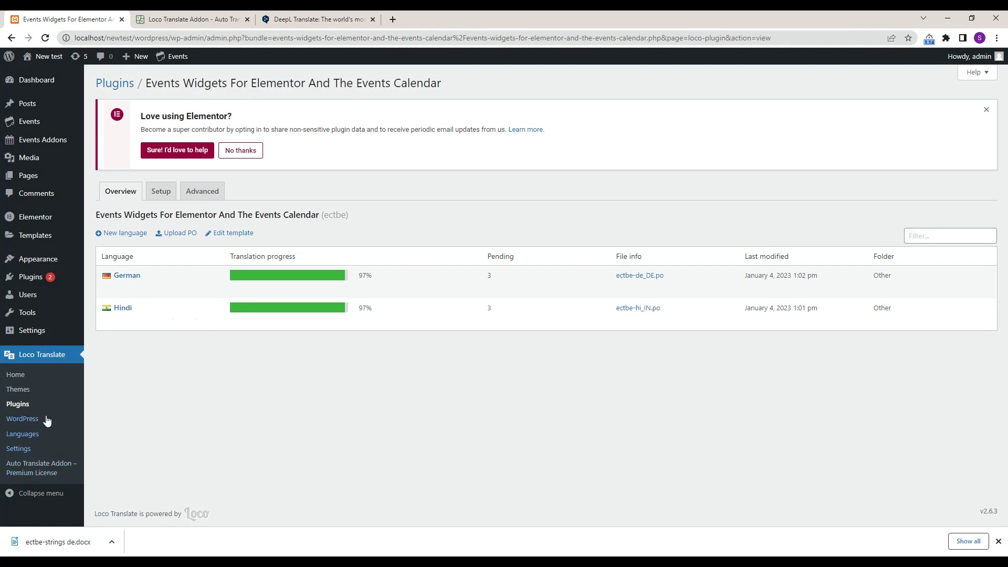
Start a new Hindi translation for the Twenty Twenty-One theme, keeping the author location themes/twentytwentyone/hi_IN.po.
left_click(21, 390)
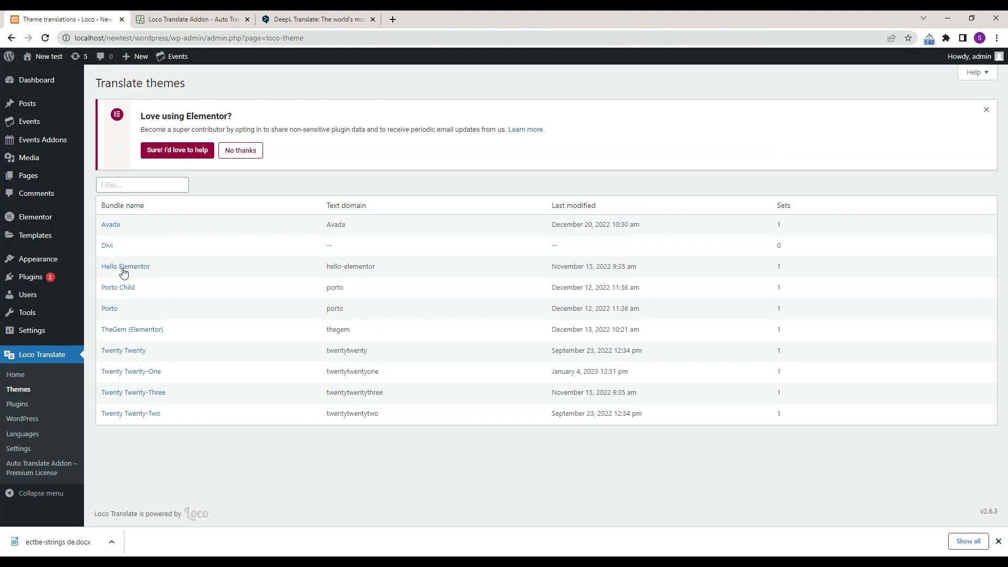
left_click(126, 372)
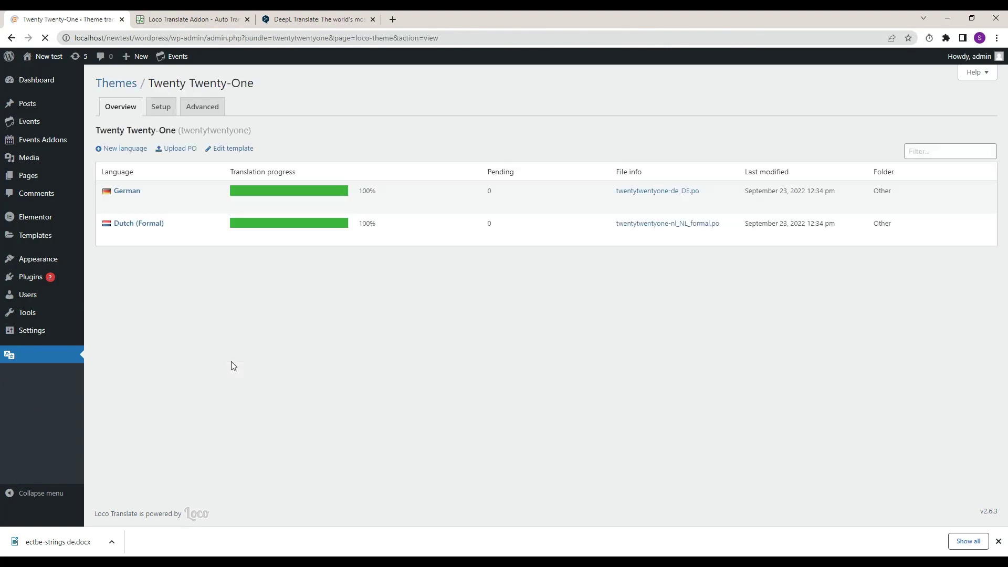
left_click(122, 234)
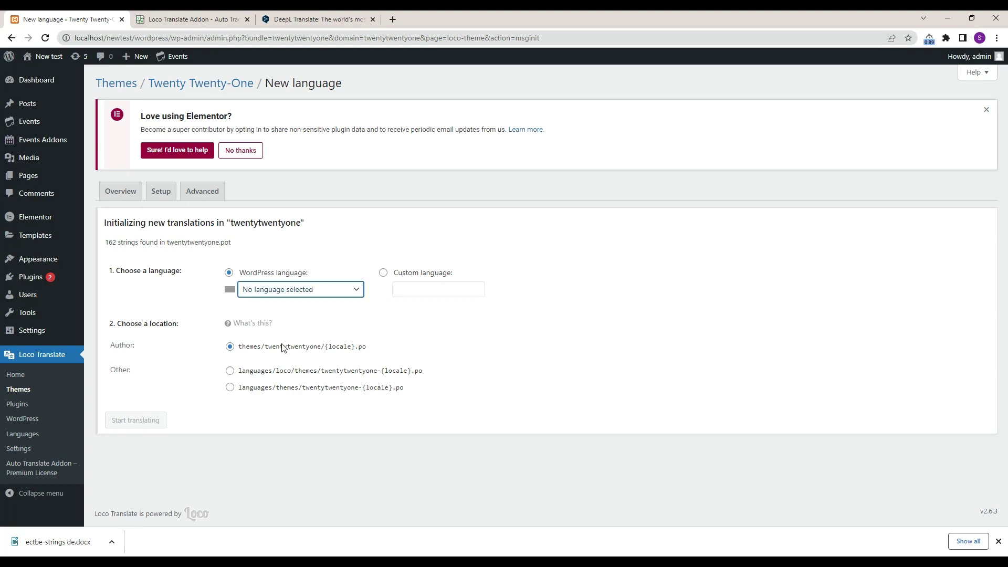
type("hindi")
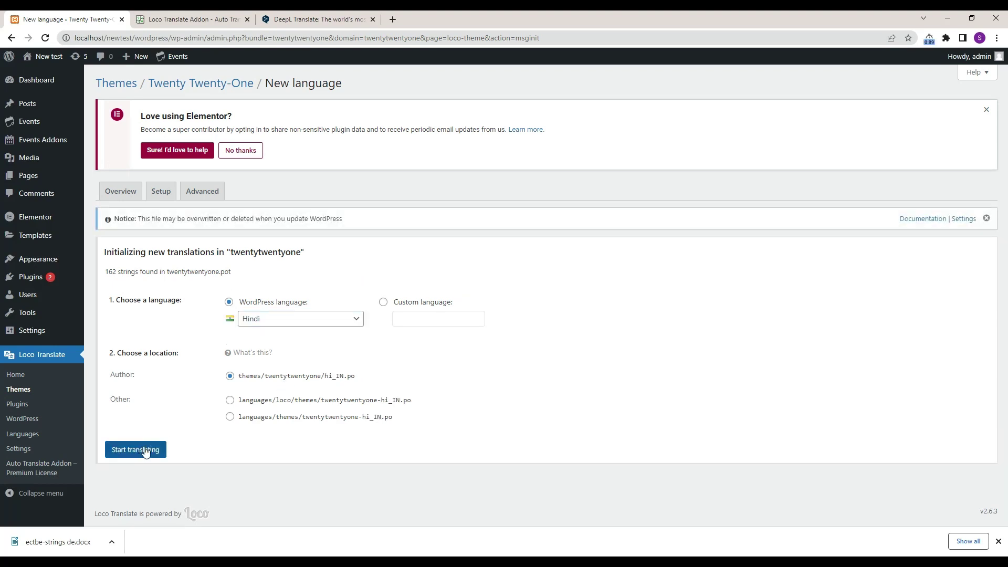
left_click(138, 450)
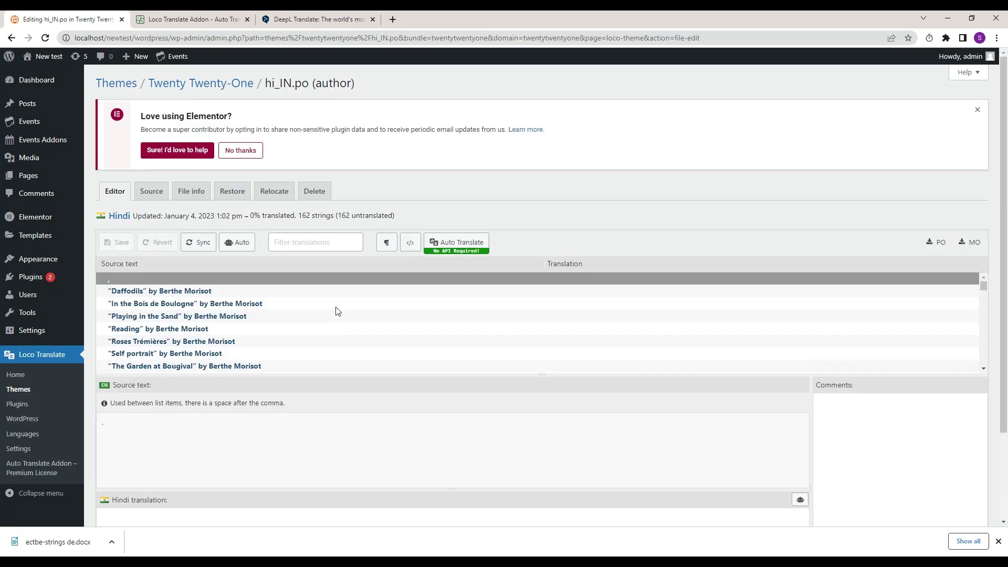
Auto-translate the theme strings into Hindi with Google Translate and merge the translations into the editor.
left_click(456, 272)
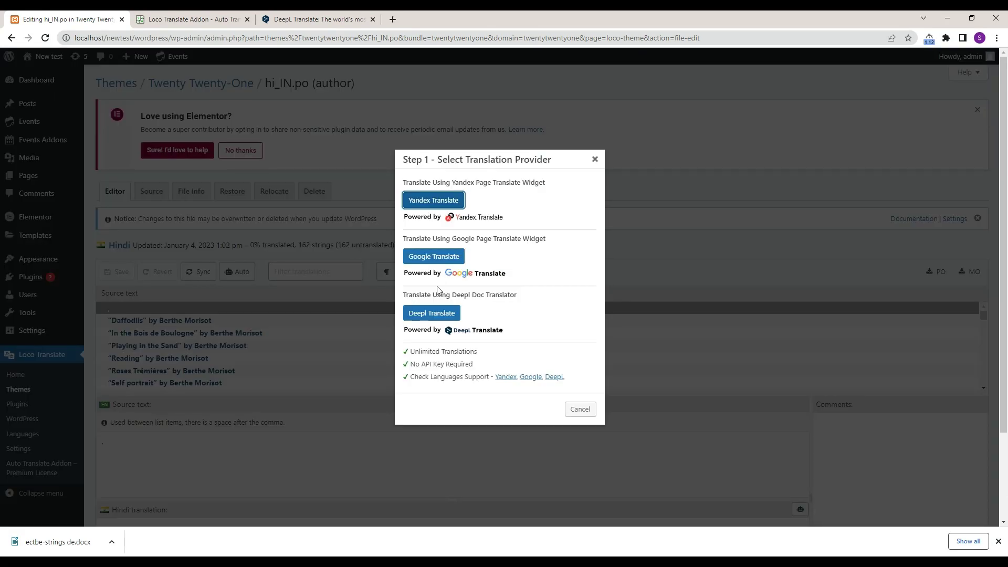
left_click(428, 257)
left_click(169, 234)
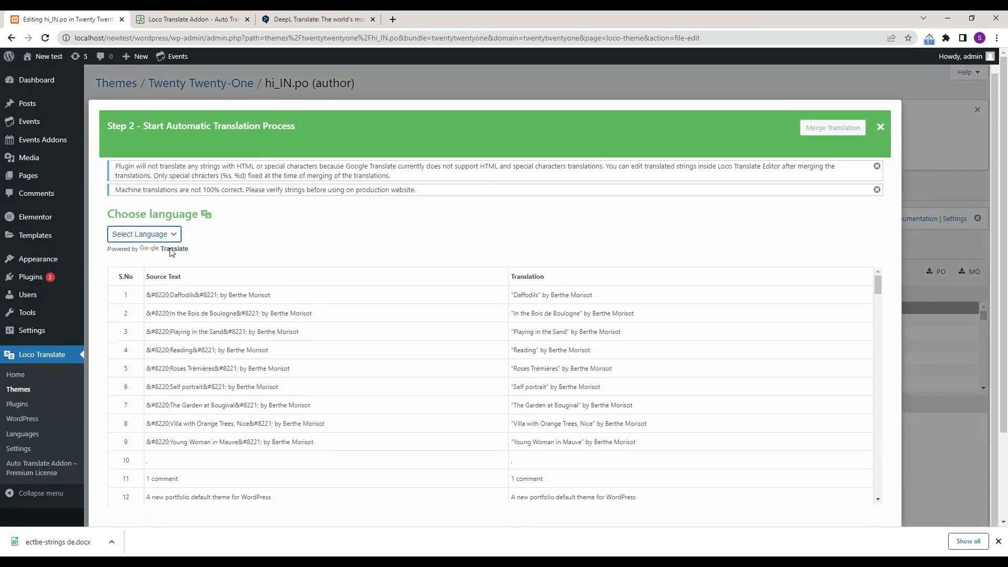
left_click(157, 246)
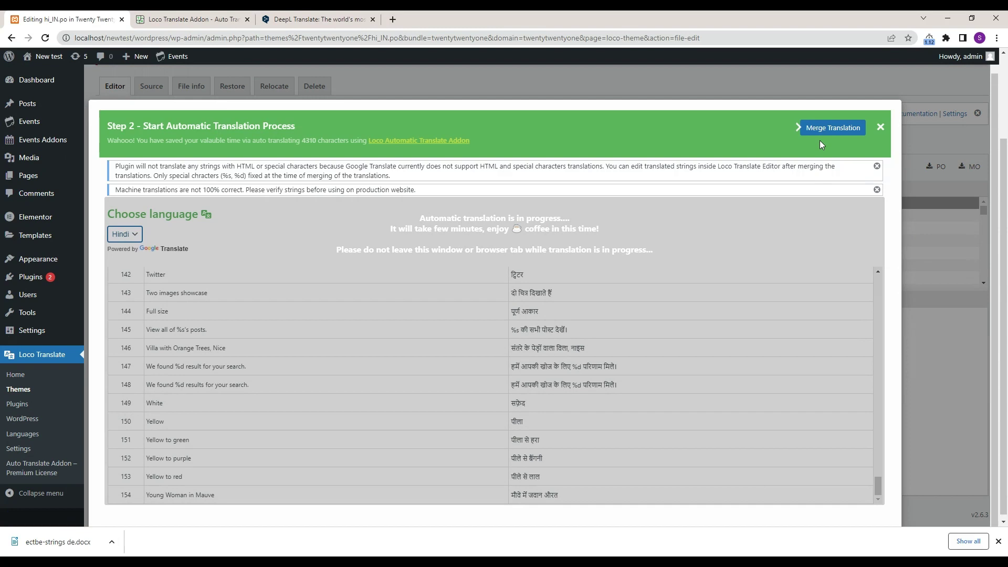
left_click(822, 127)
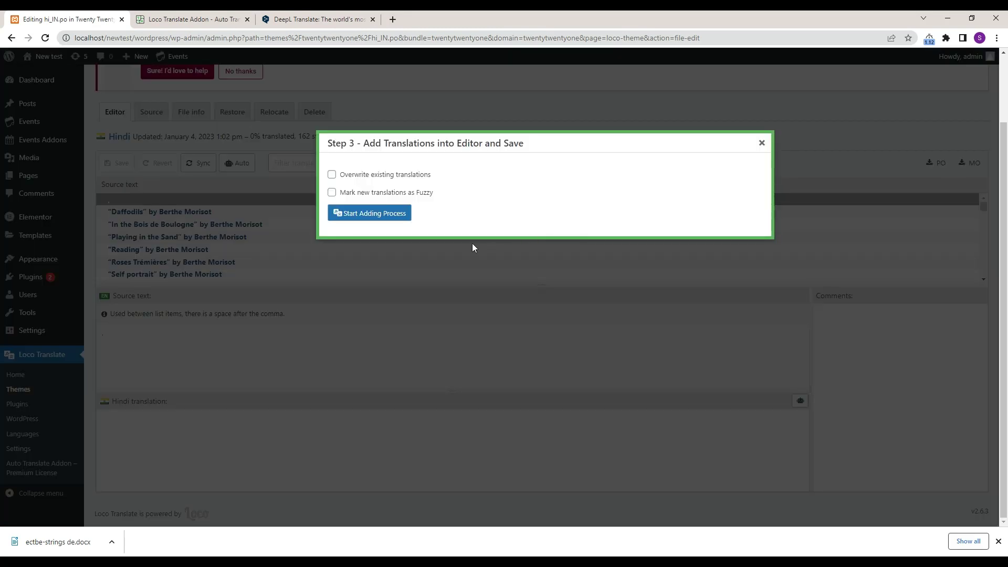
left_click(374, 217)
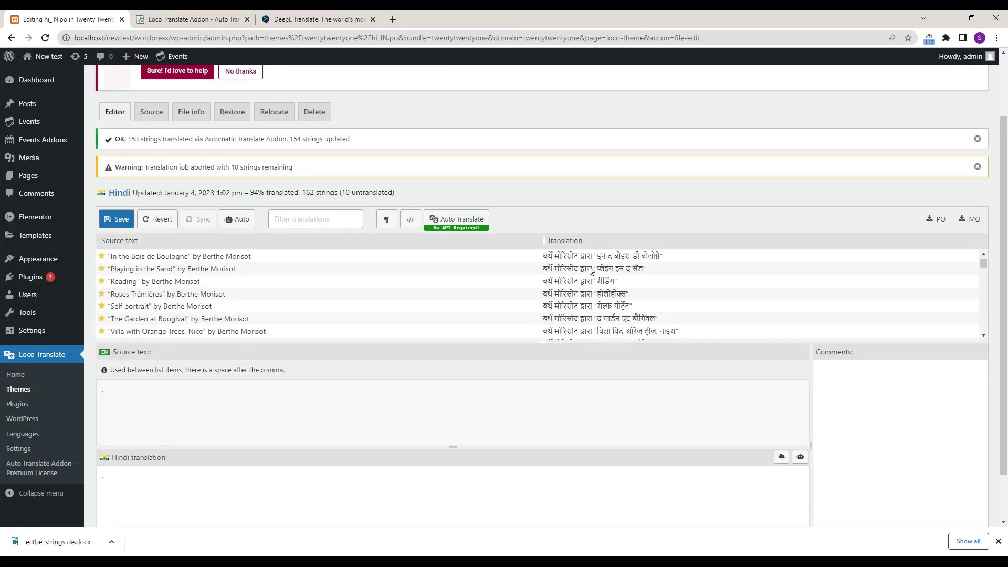
Review the theme's Hindi strings, save them and return to the Twenty Twenty-One overview.
scroll(586, 279, "down", 15)
scroll(588, 281, "down", 10)
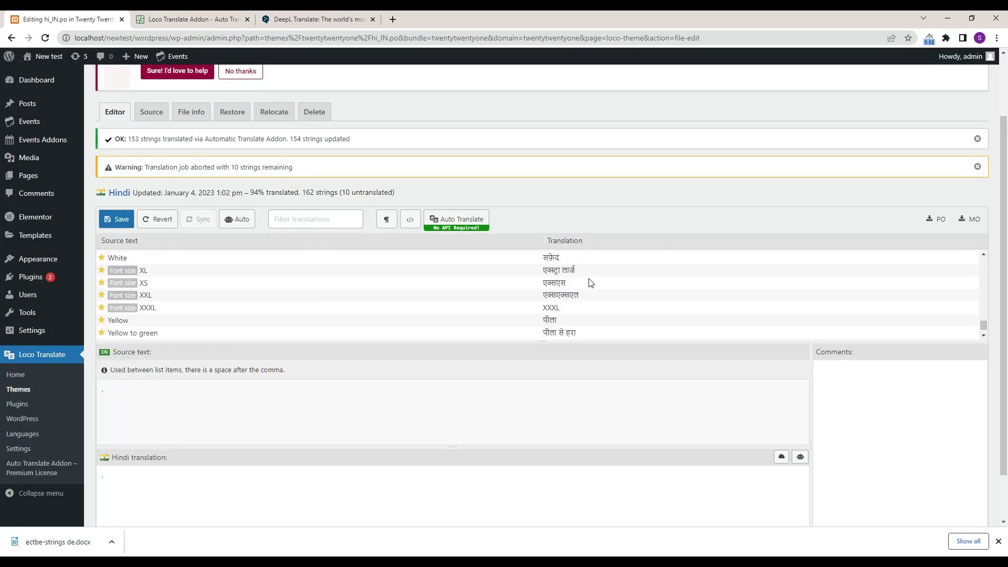
left_click(126, 223)
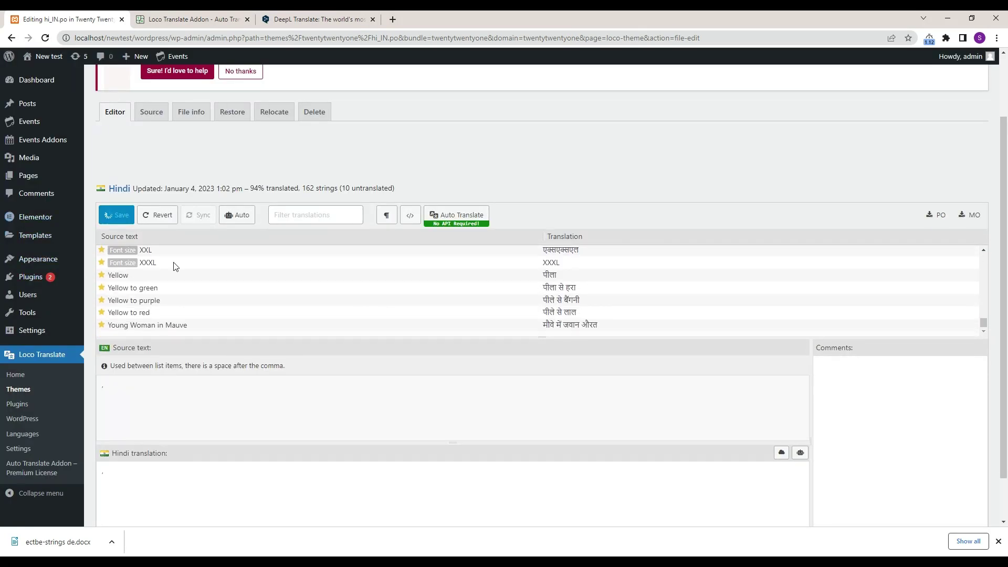
scroll(300, 227, "up", 5)
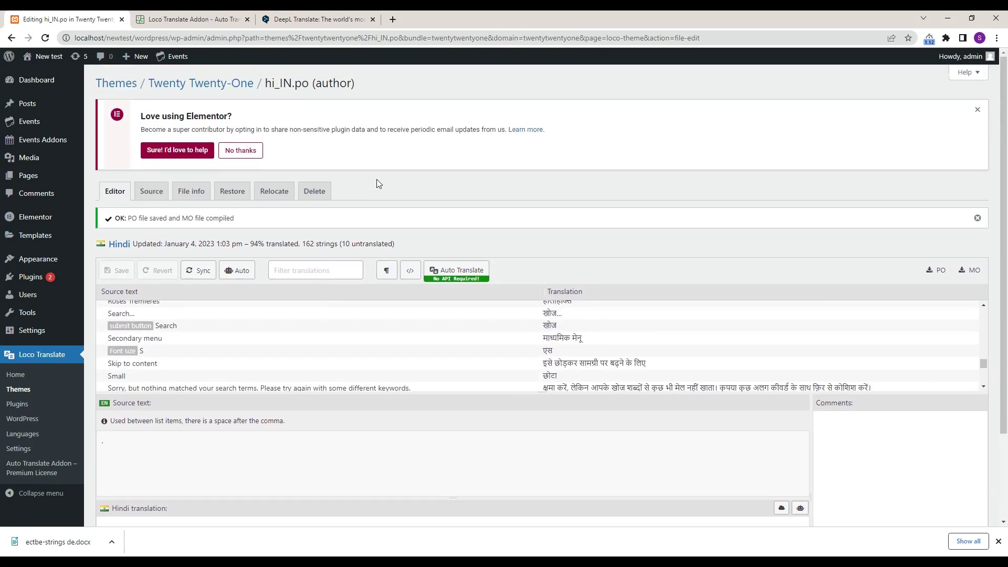
left_click(220, 84)
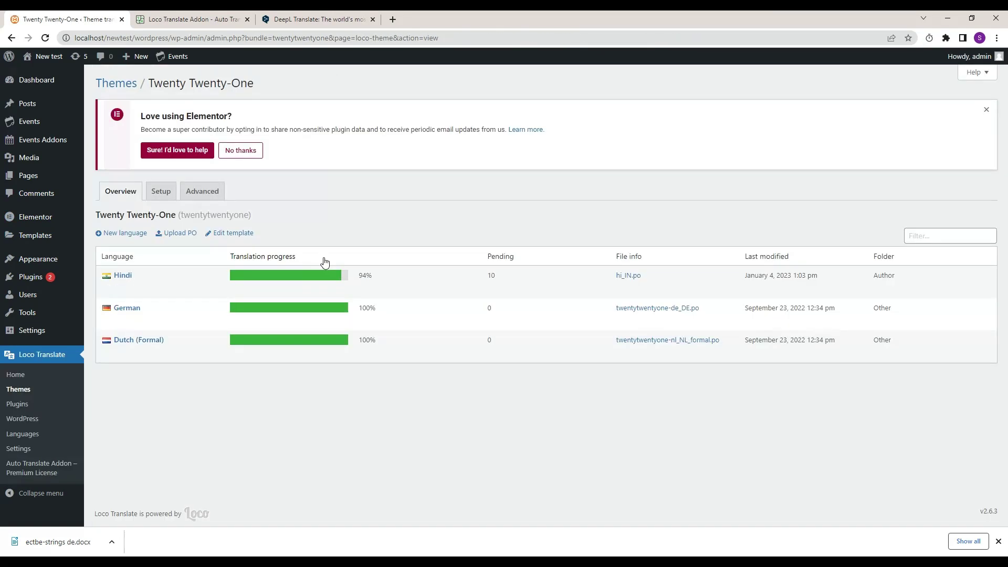